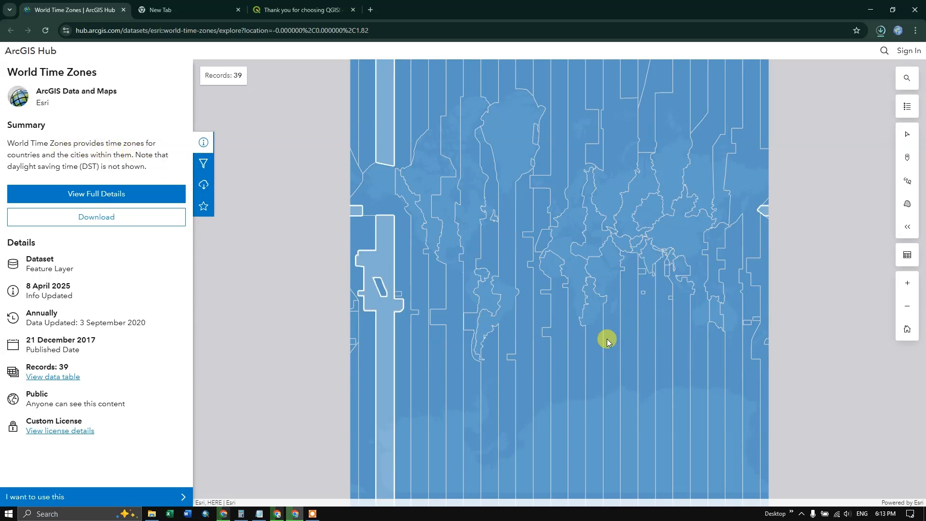
Inspect the Greenwich Mean Time offsets of two different zones on the World Time Zones web map.
click(645, 331)
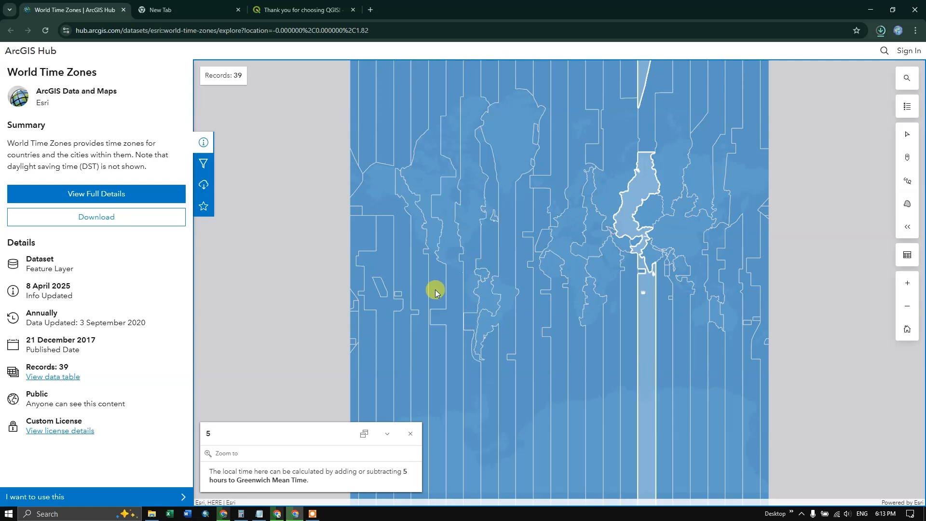
click(419, 269)
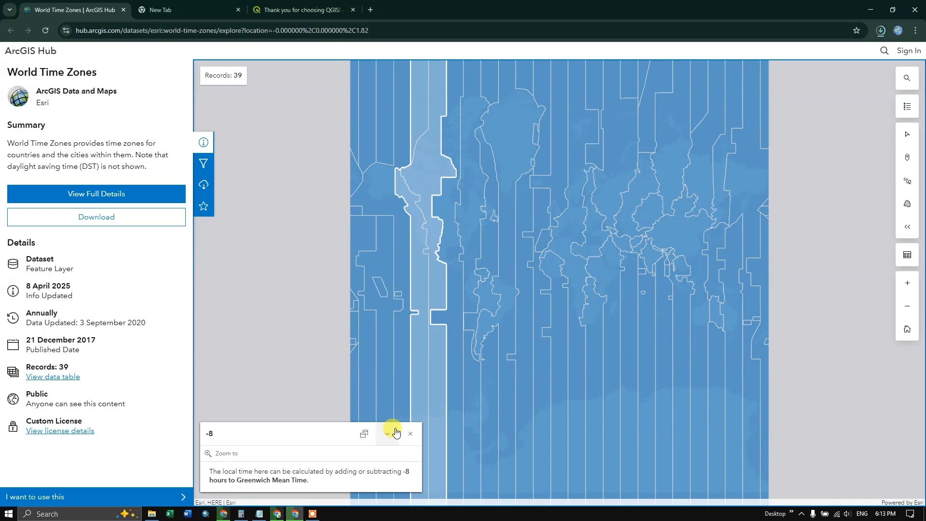
Search Google for "world time zones shapefile download" and open the World Time Zones dataset page on ArcGIS Hub.
click(185, 11)
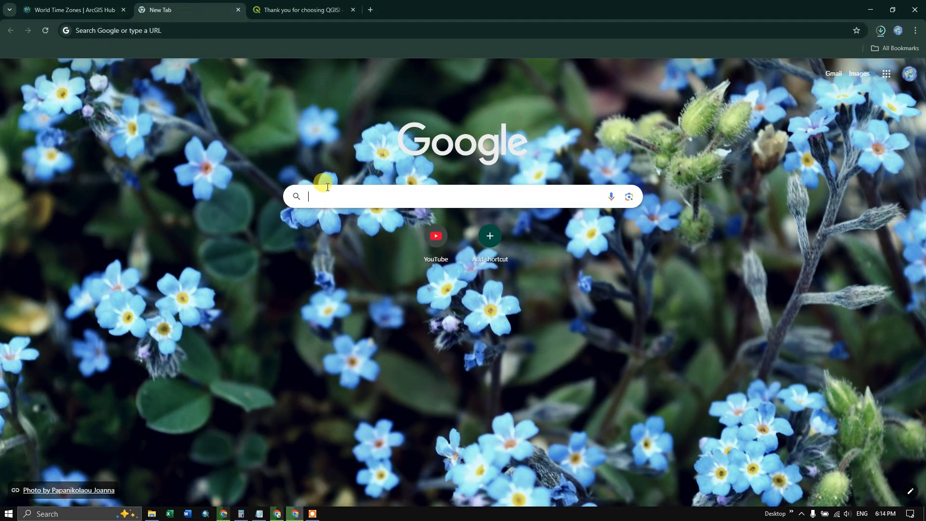
text(world time zones shapefile download)
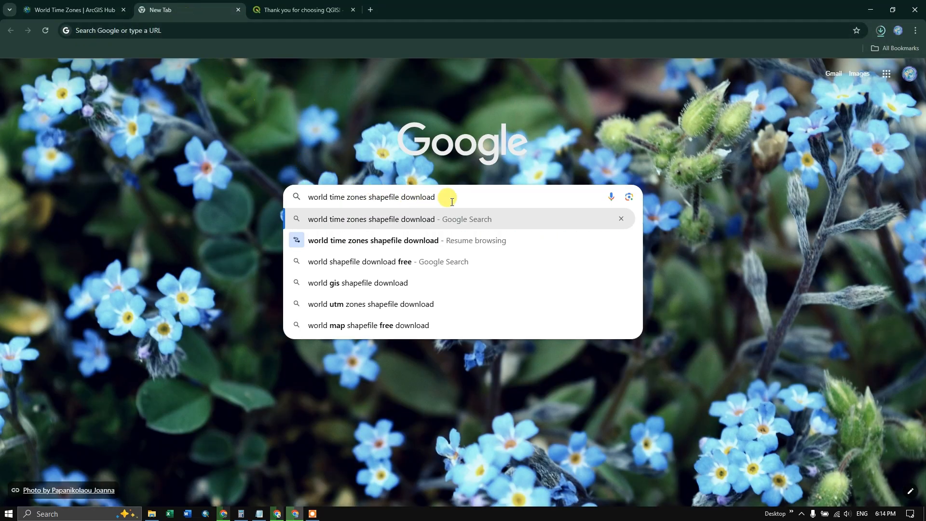
key(Return)
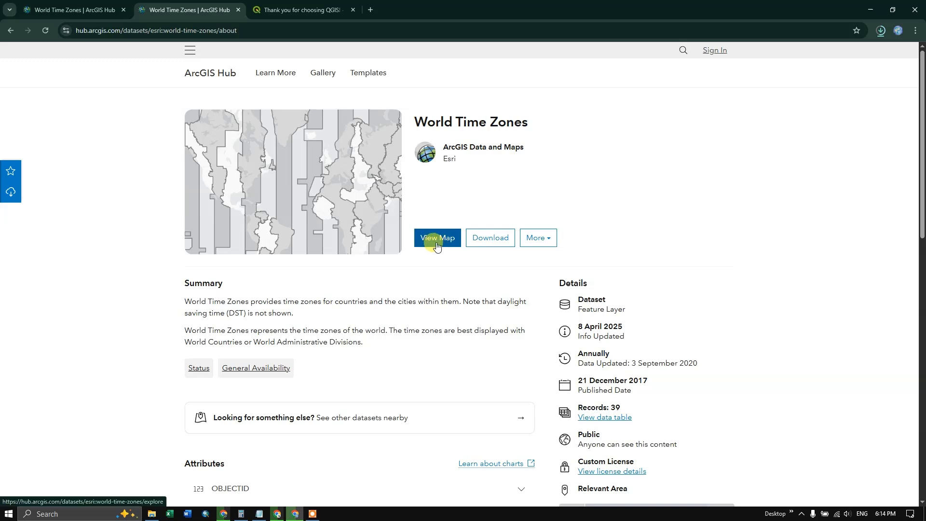
Download the World Time Zones dataset in Shapefile format from its ArcGIS Hub page.
click(101, 7)
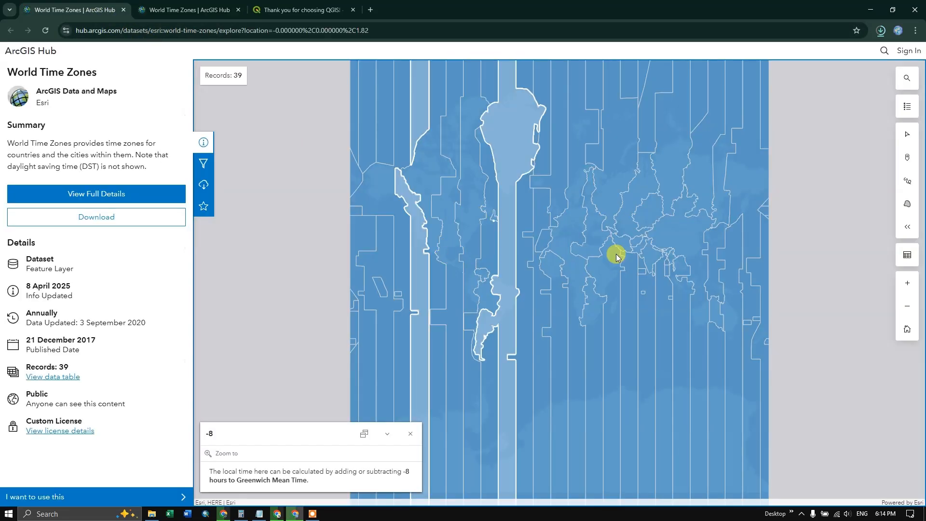
click(189, 12)
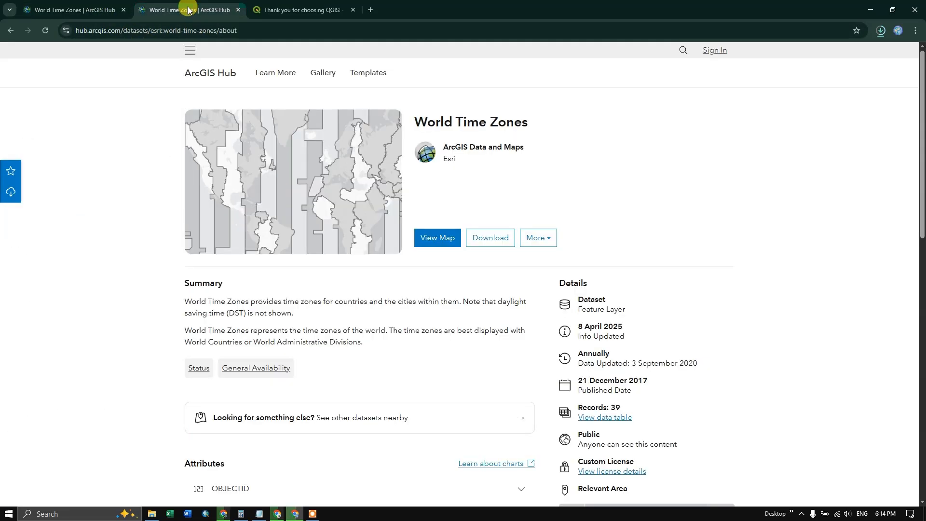
click(500, 243)
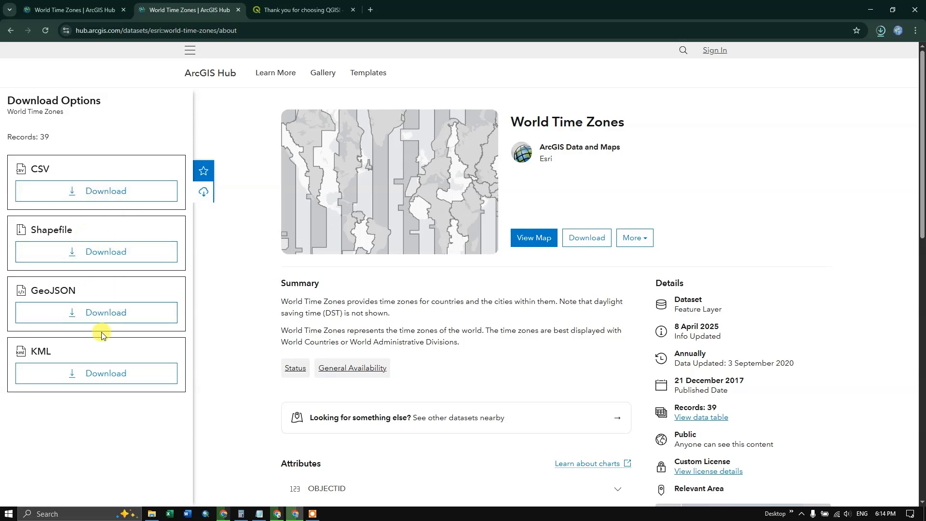
click(97, 251)
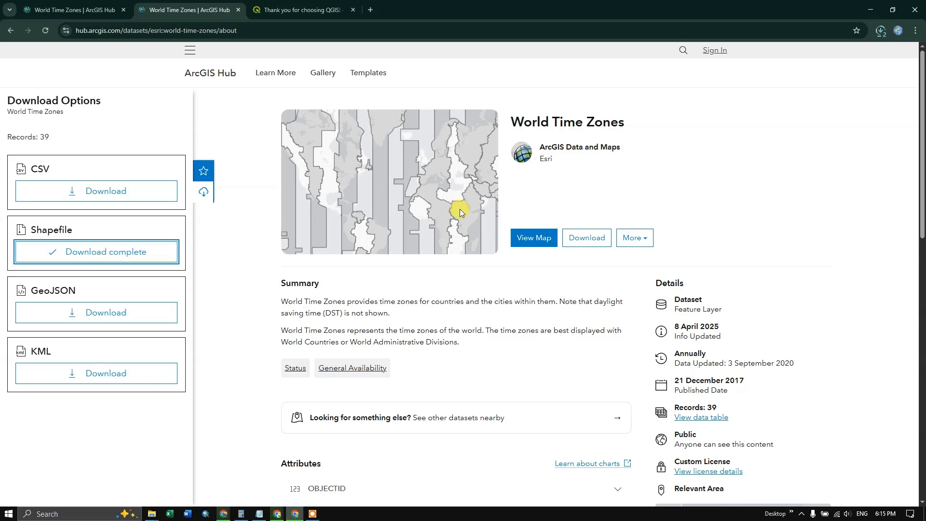
click(881, 30)
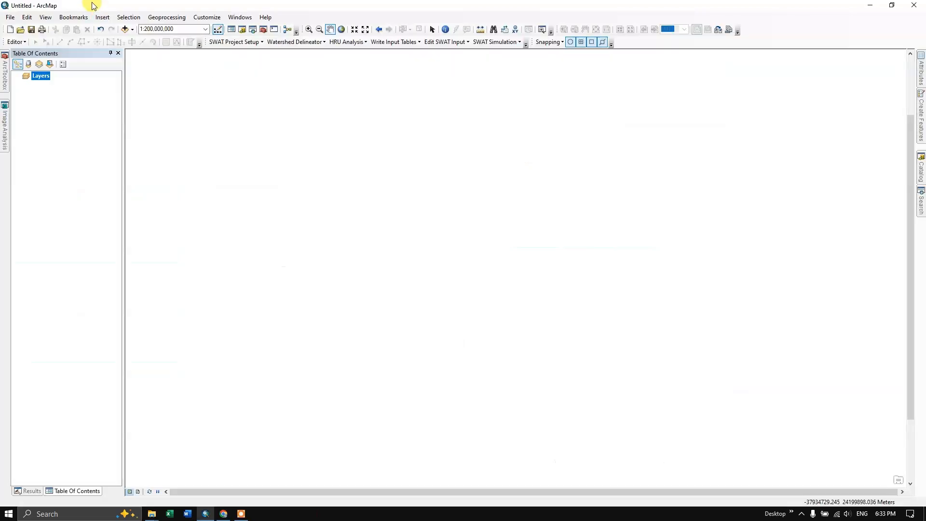
In ArcMap, add World_Time_Zones.shp from the GS folder to the empty map.
click(132, 32)
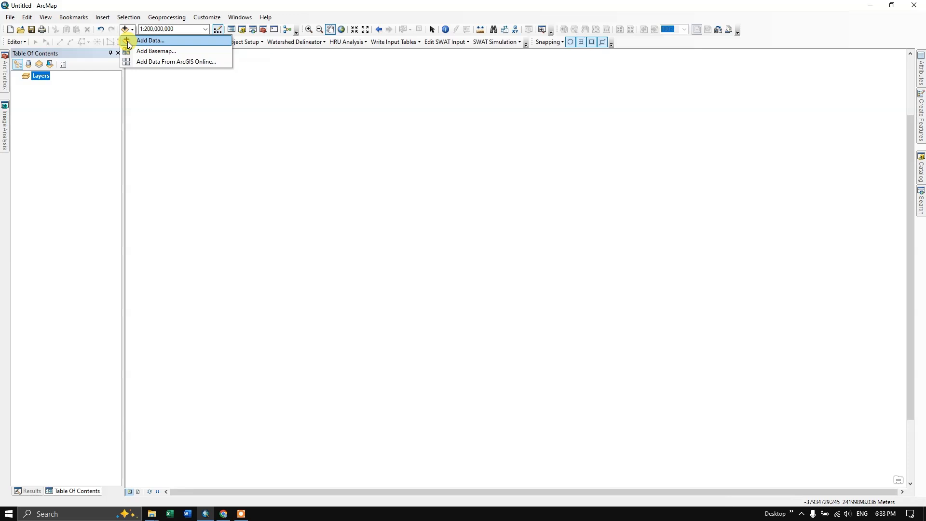
click(128, 40)
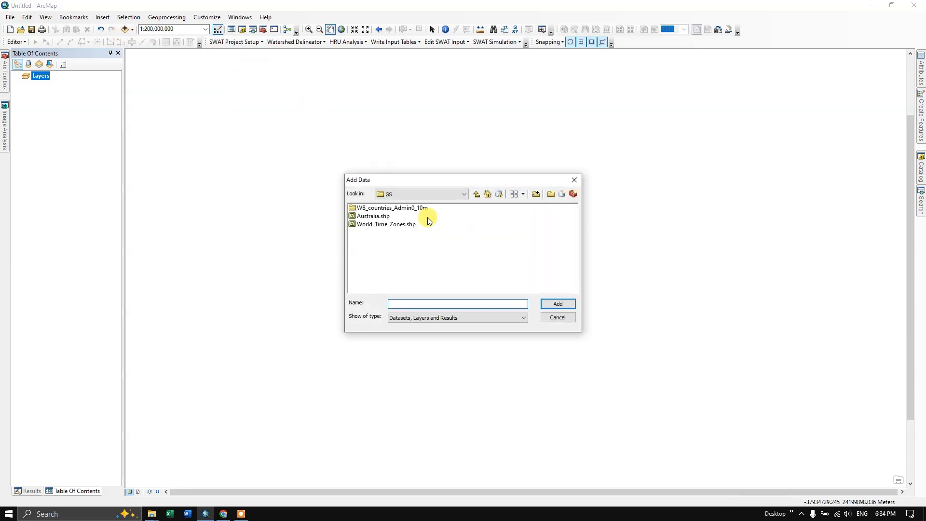
click(382, 224)
click(557, 304)
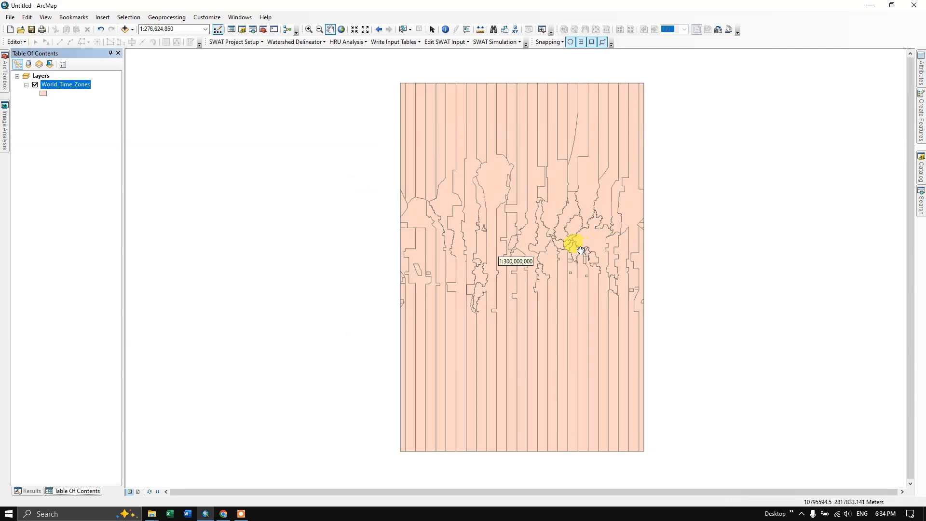
Identify the attributes of the time zone polygons covering India and eastern Brazil, closing the results each time.
scroll(581, 250, down, 2)
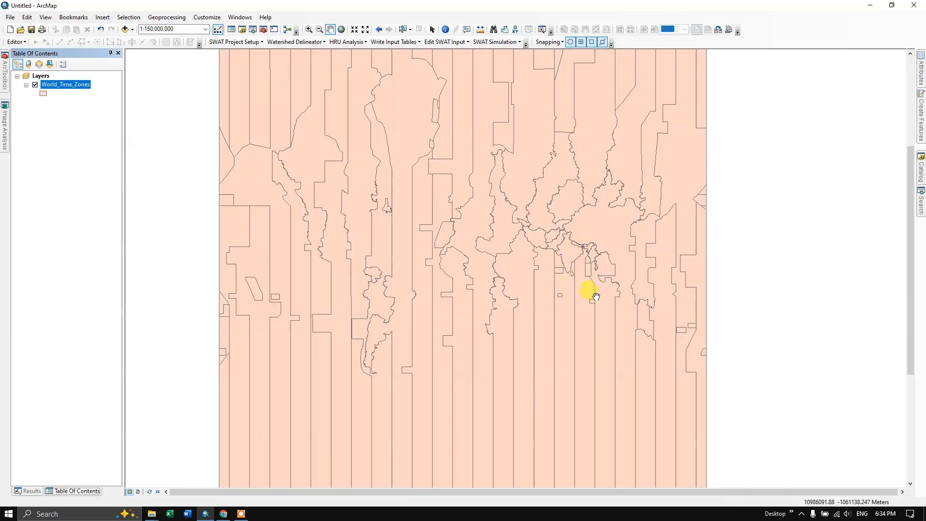
click(446, 30)
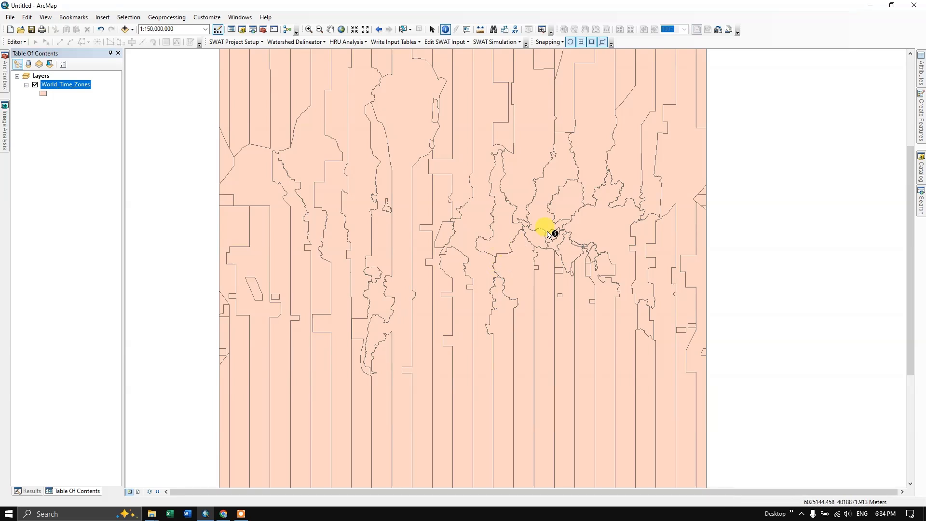
click(569, 250)
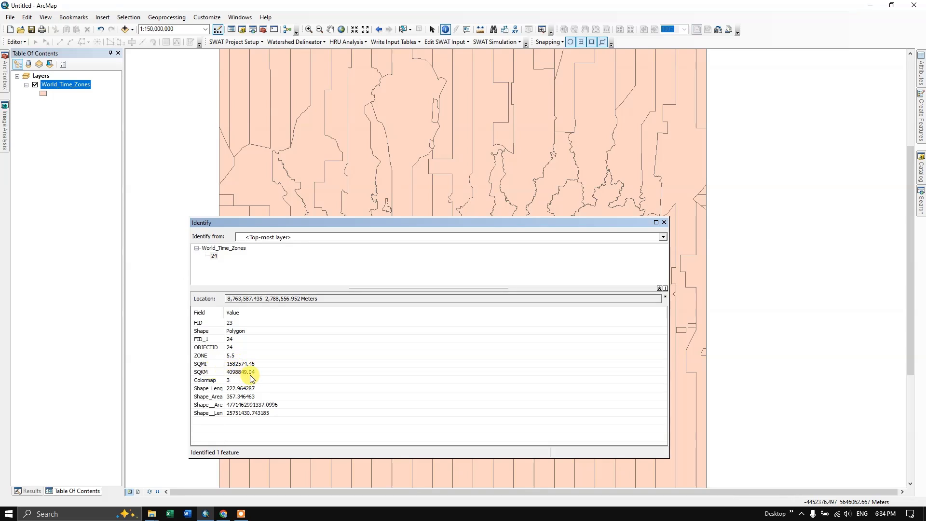
click(664, 222)
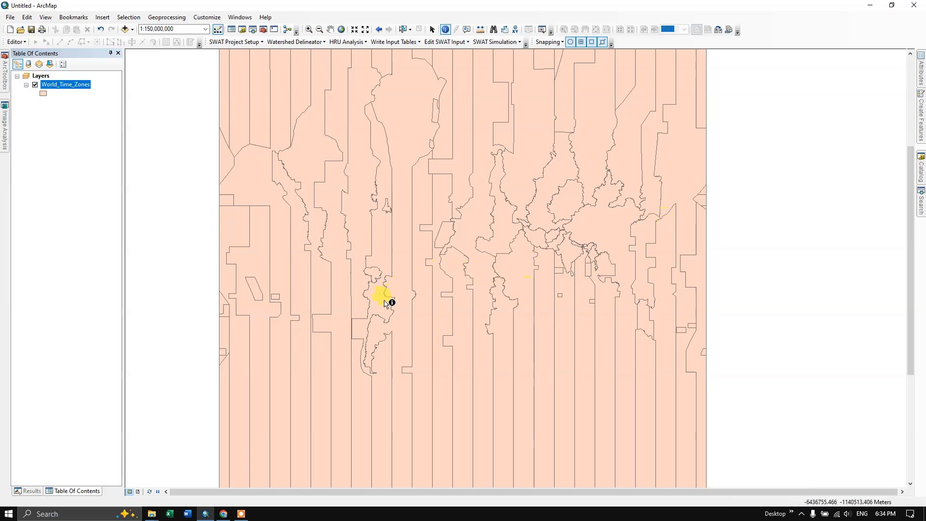
click(399, 290)
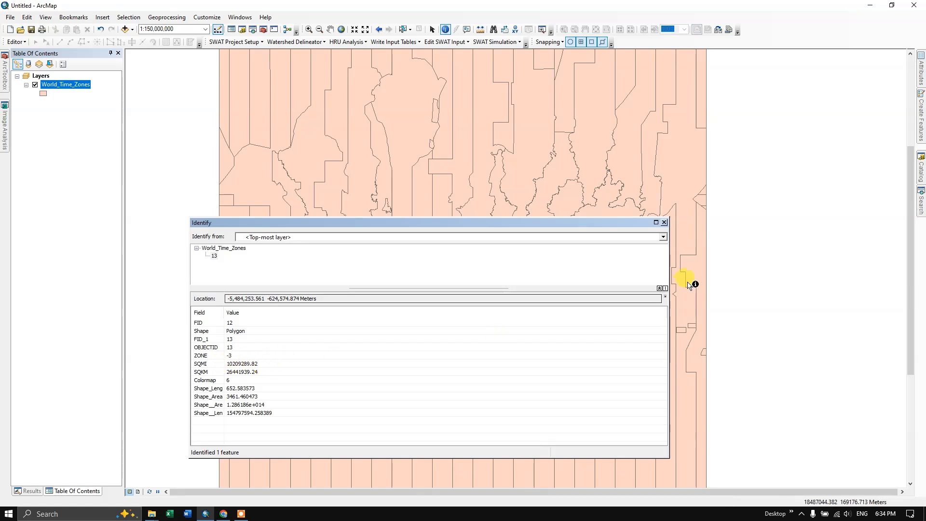
click(664, 223)
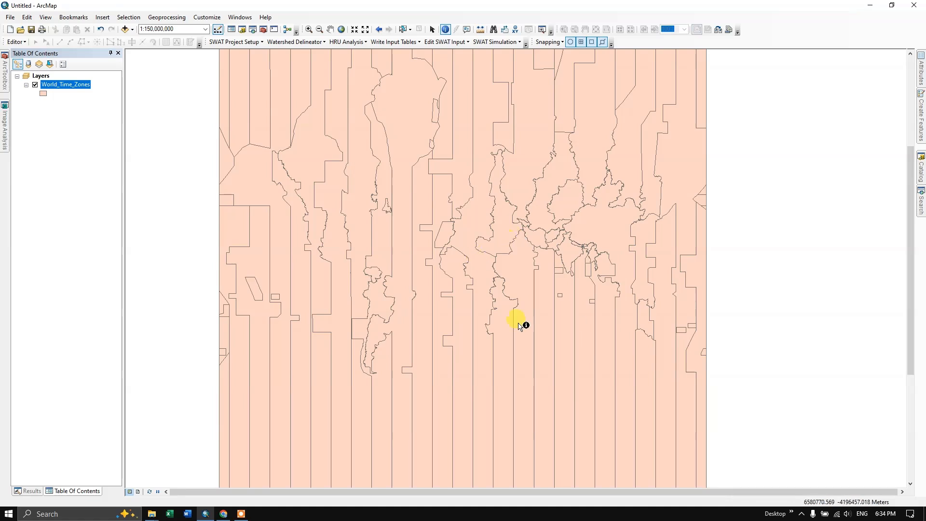
Add the Australia.shp shapefile from the GS folder to the map.
click(133, 32)
click(149, 39)
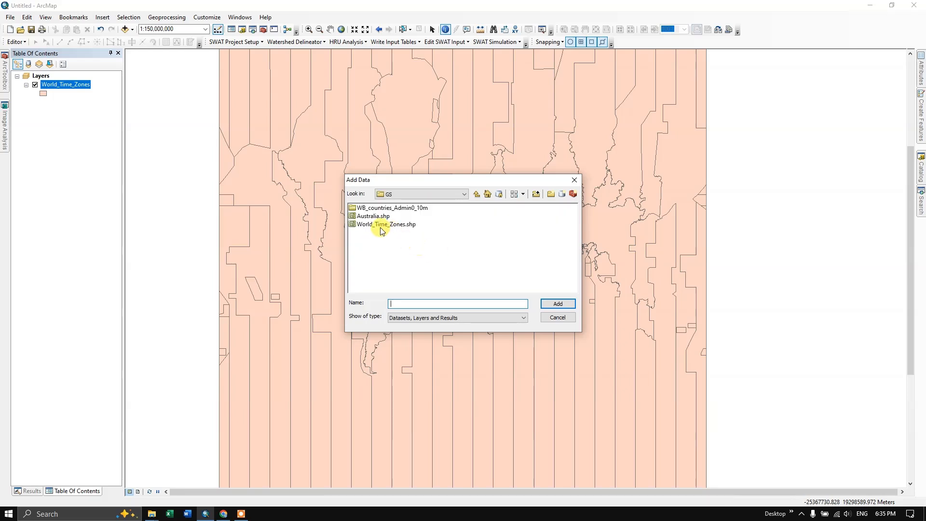
click(381, 220)
click(558, 303)
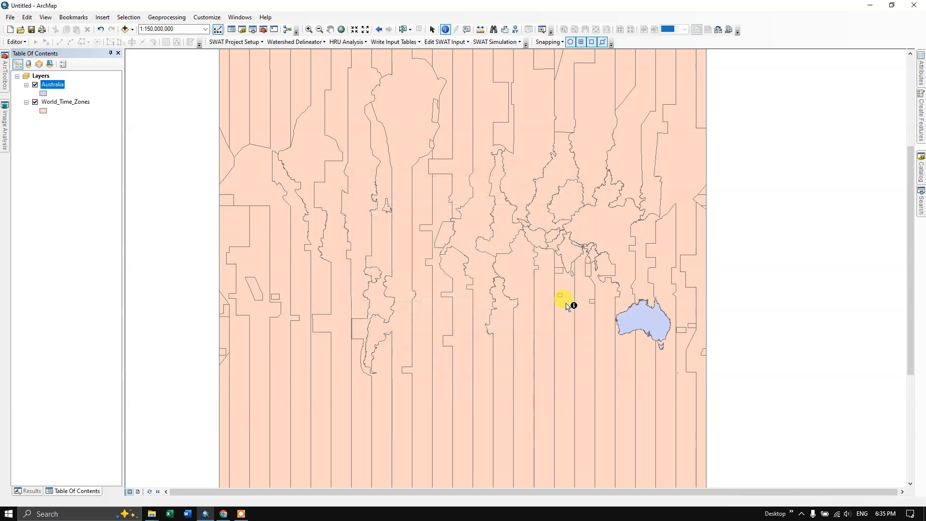
Select the three adjacent World_Time_Zones polygons that run through Australia.
scroll(703, 333, up, 5)
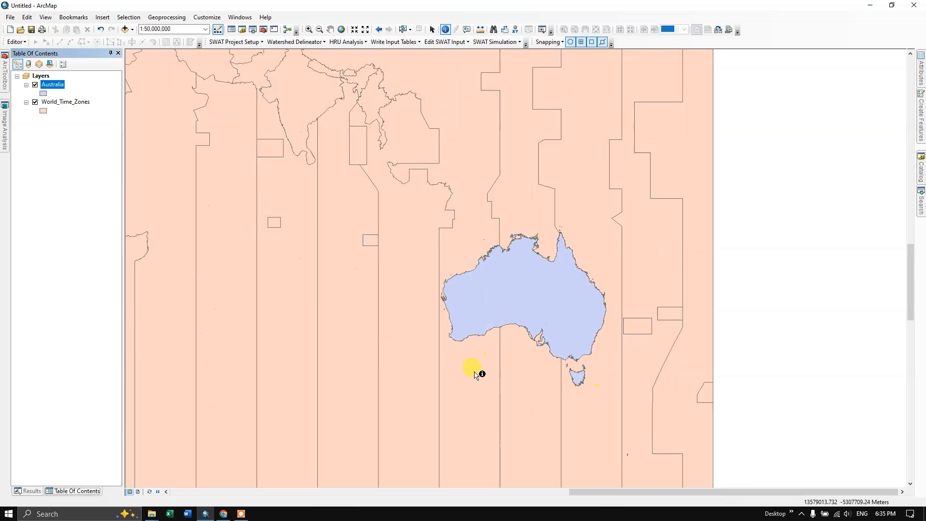
click(403, 29)
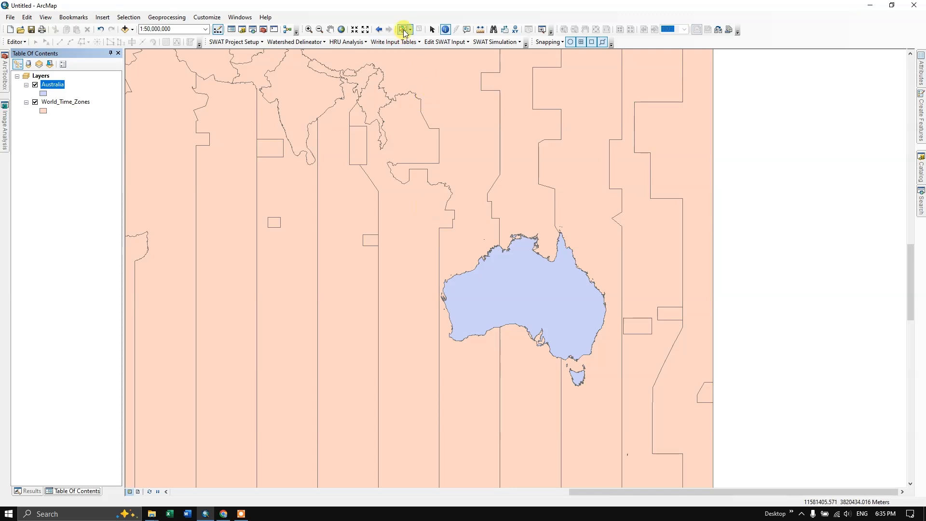
click(490, 370)
click(542, 393)
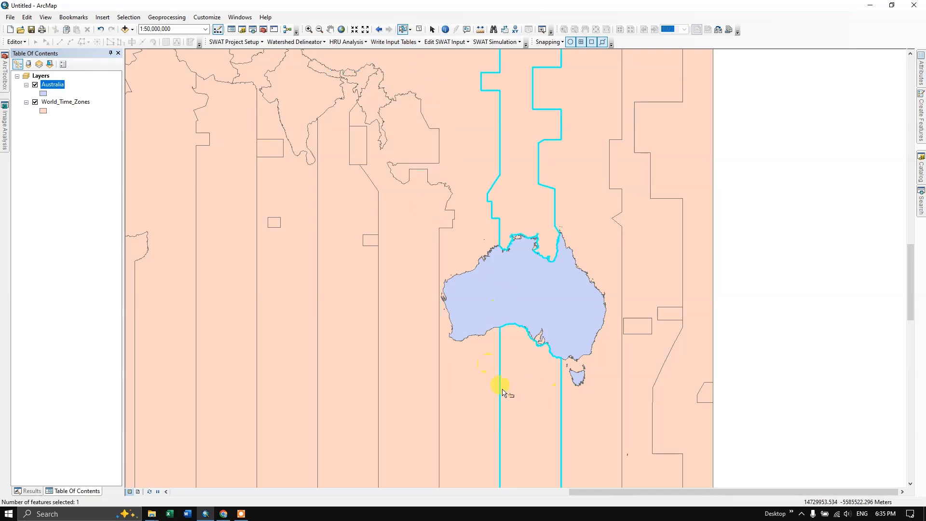
shift+click(588, 399)
shift+click(595, 405)
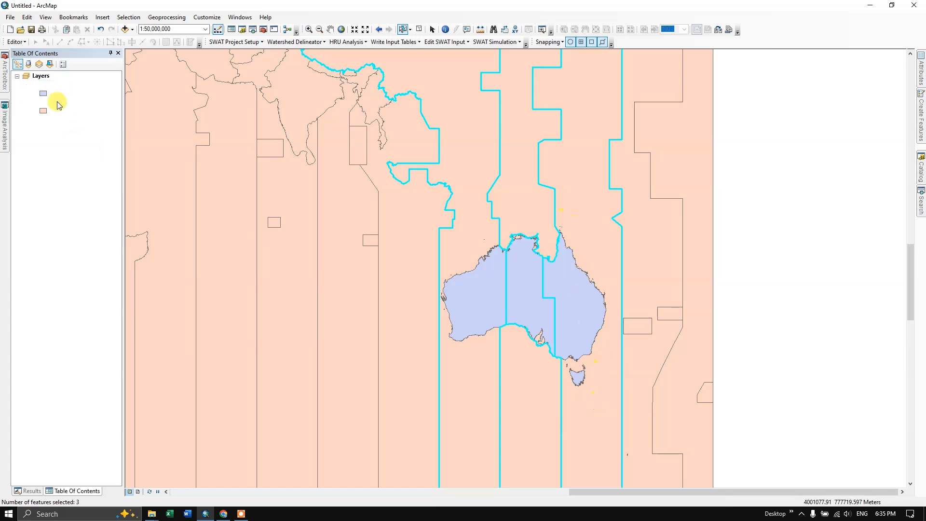
Open the World_Time_Zones attribute table, widen it to review the ZONE values of the selected records, and auto-hide it.
right_click(57, 102)
click(90, 129)
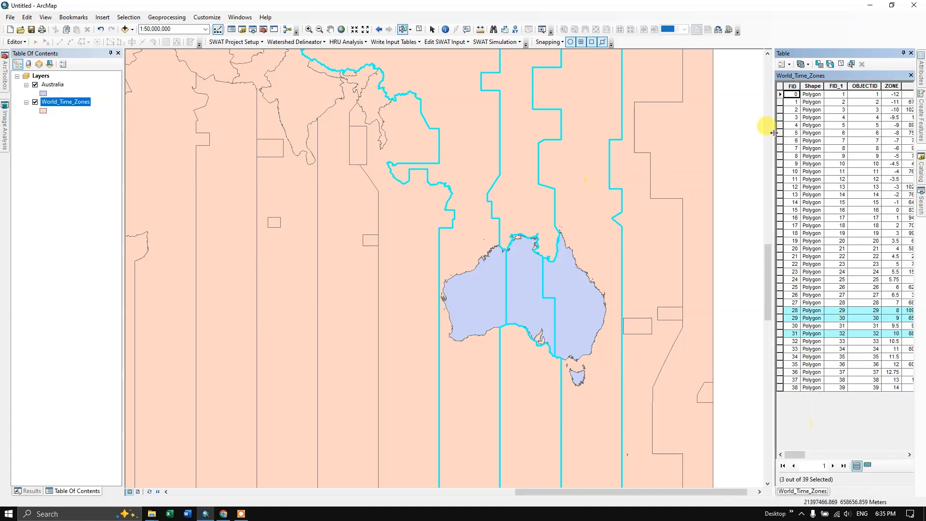
drag(773, 133, 555, 131)
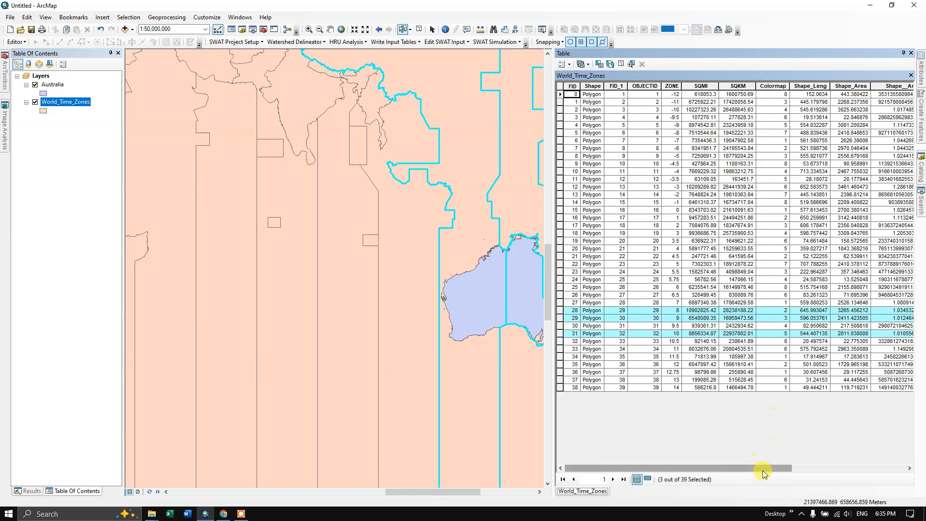
drag(763, 470, 733, 465)
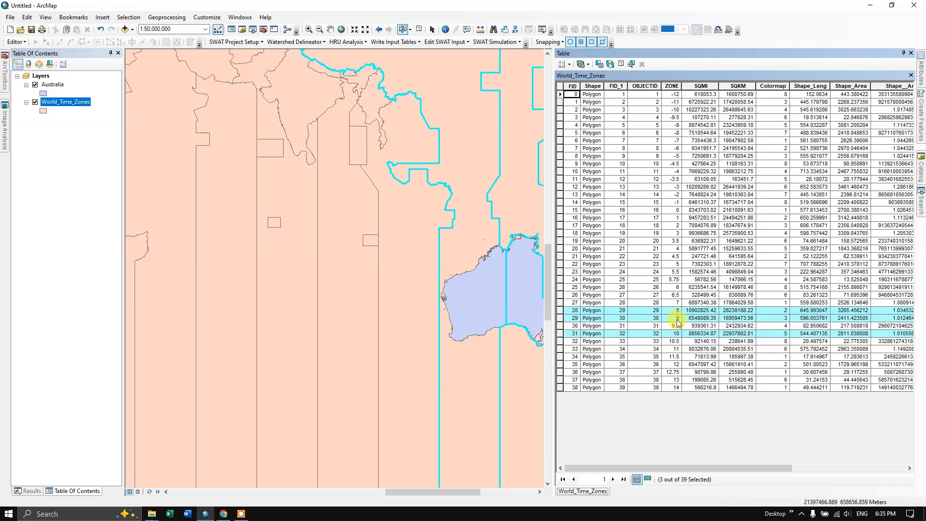
click(903, 53)
Add the Oceans basemap to the map.
scroll(694, 227, down, 4)
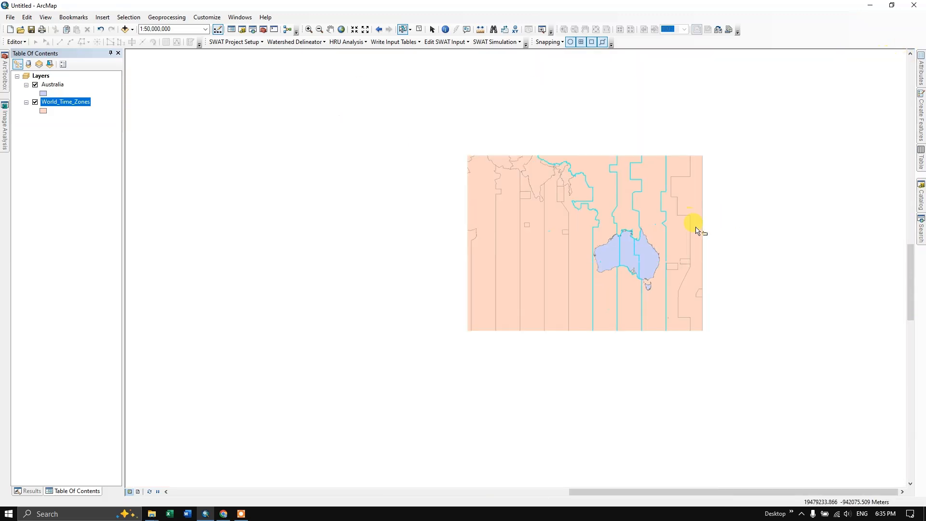
scroll(646, 241, down, 2)
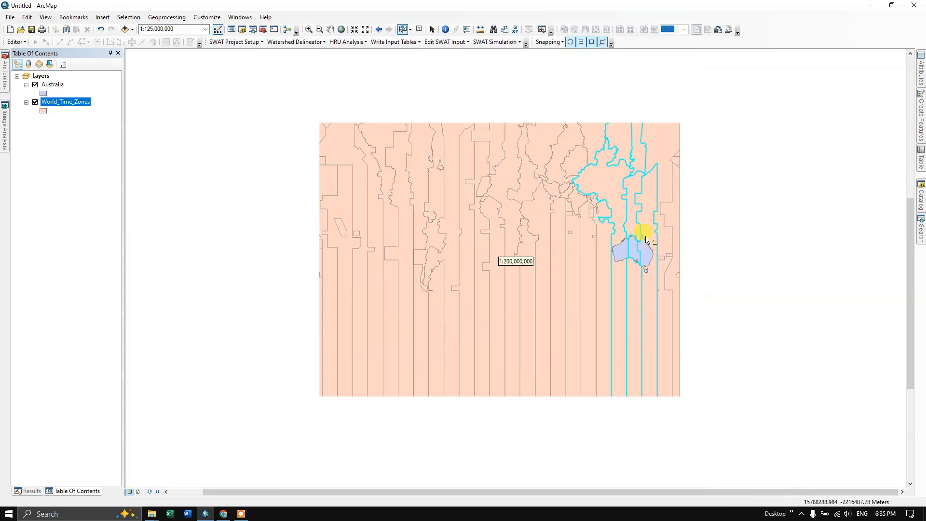
click(133, 30)
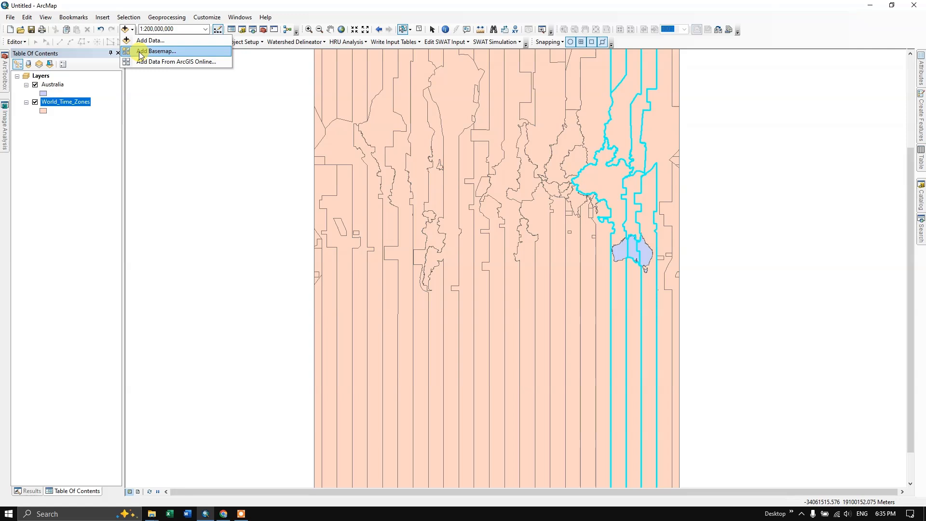
click(141, 53)
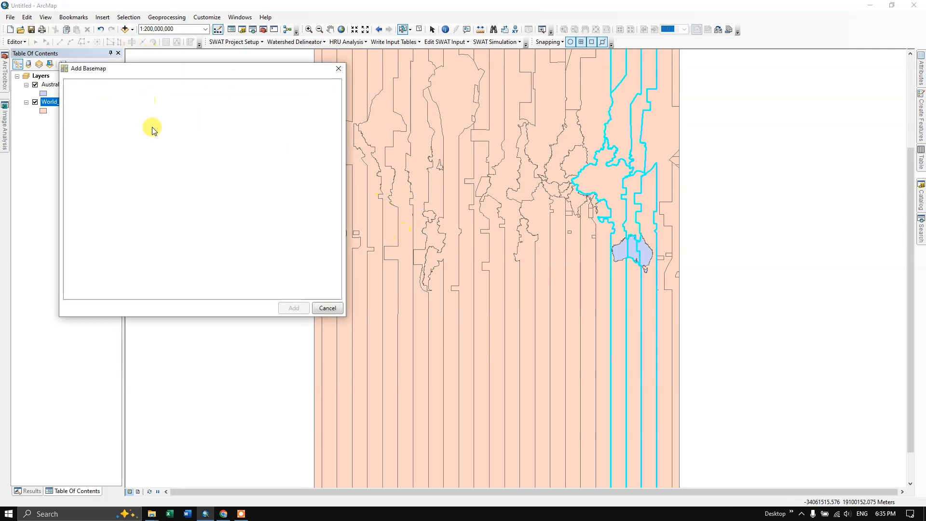
click(241, 109)
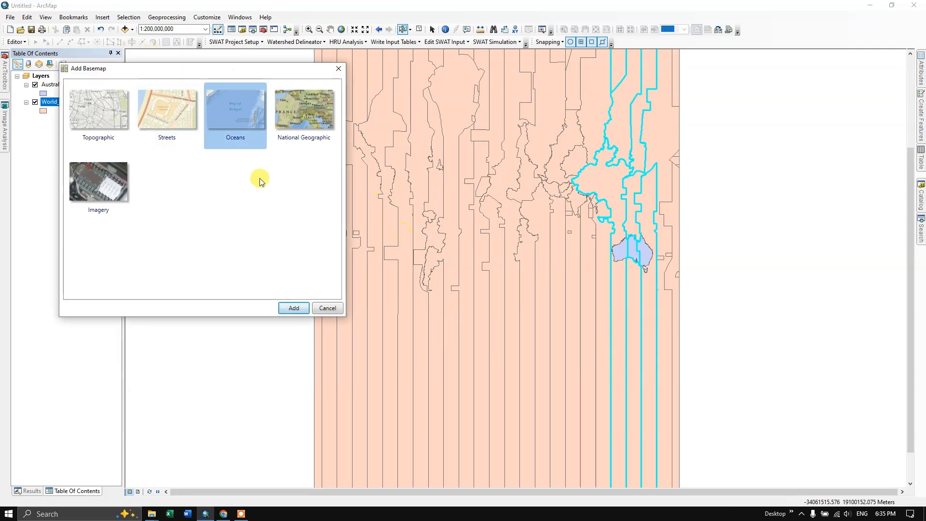
click(294, 307)
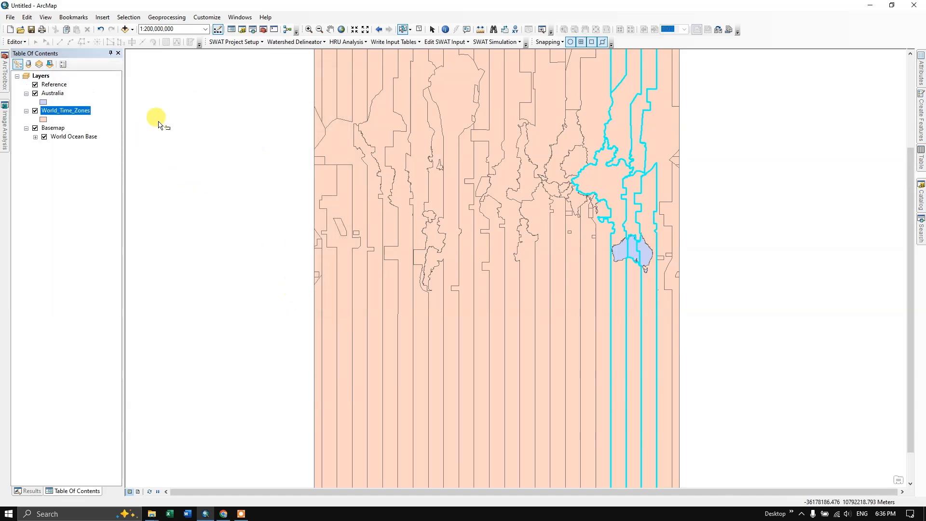
Set the World_Time_Zones layer's transparency to 30% so the basemap shows through.
right_click(81, 110)
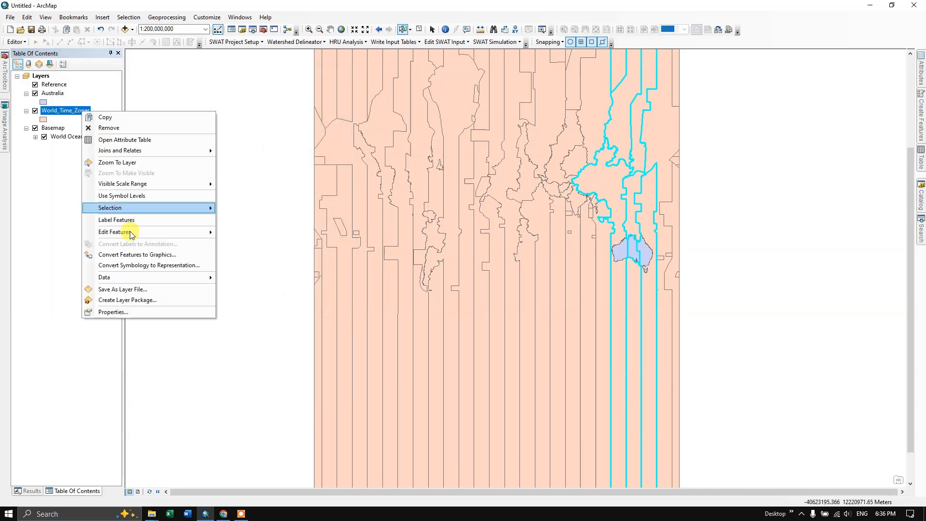
click(177, 311)
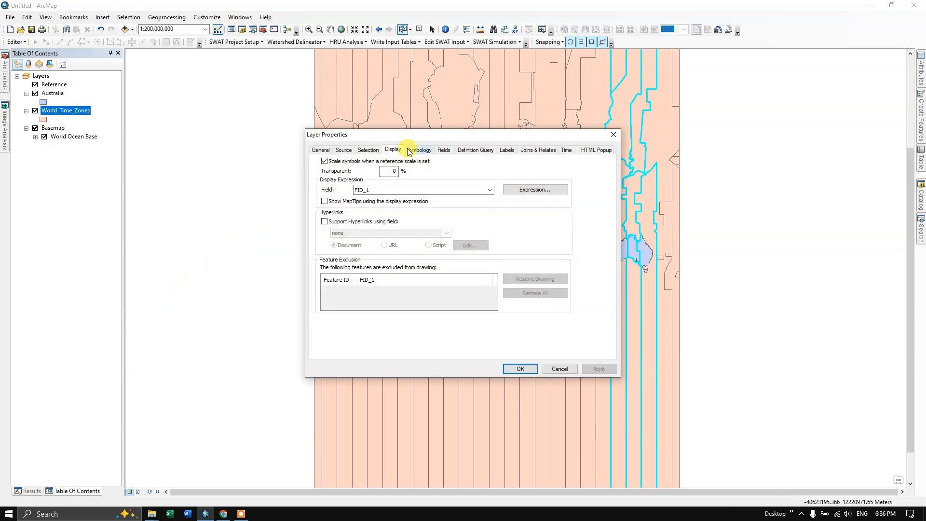
double_click(394, 170)
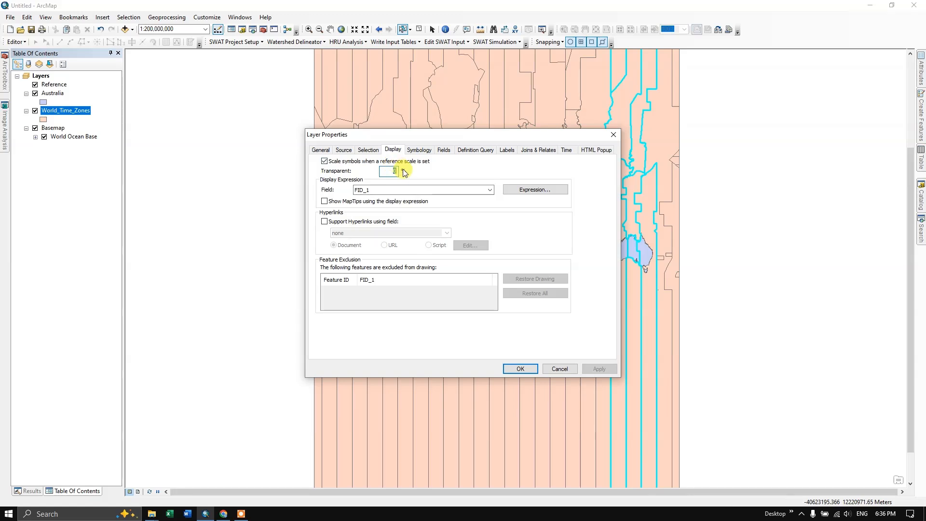
text(0)
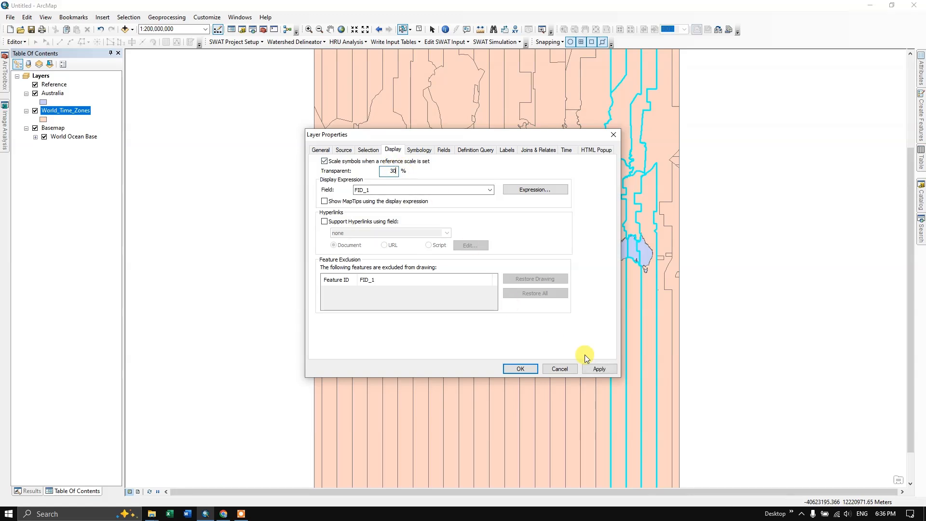
click(598, 368)
click(520, 369)
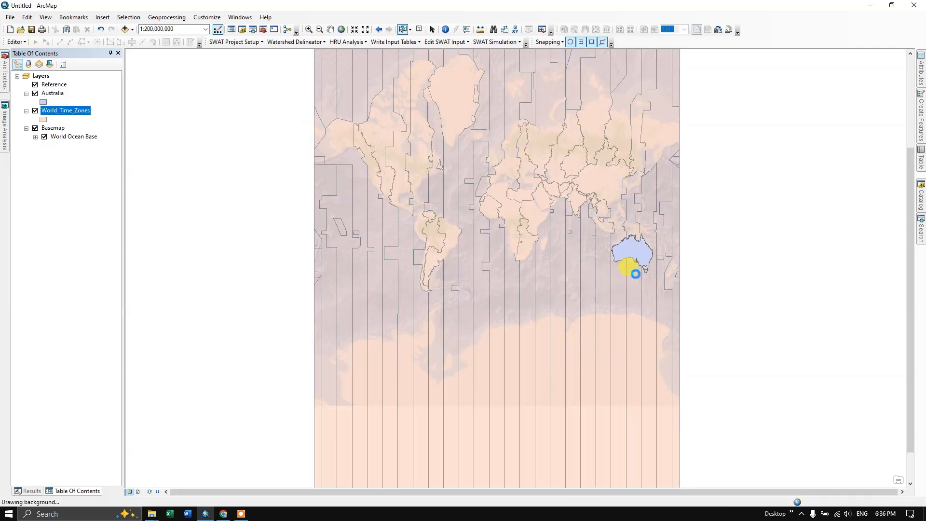
scroll(681, 183, up, 1)
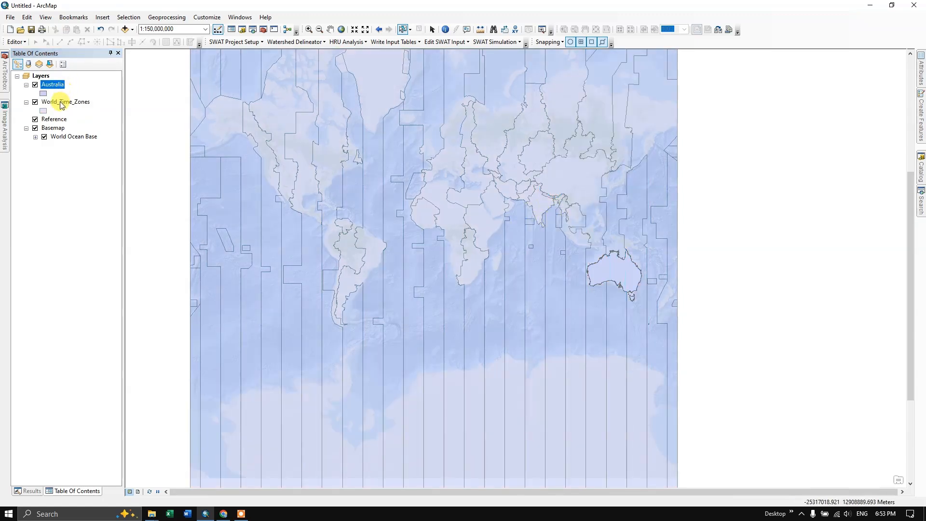
Set the World_Time_Zones layer's label field to ZONE with bold text, and apply it in the layer properties.
right_click(61, 102)
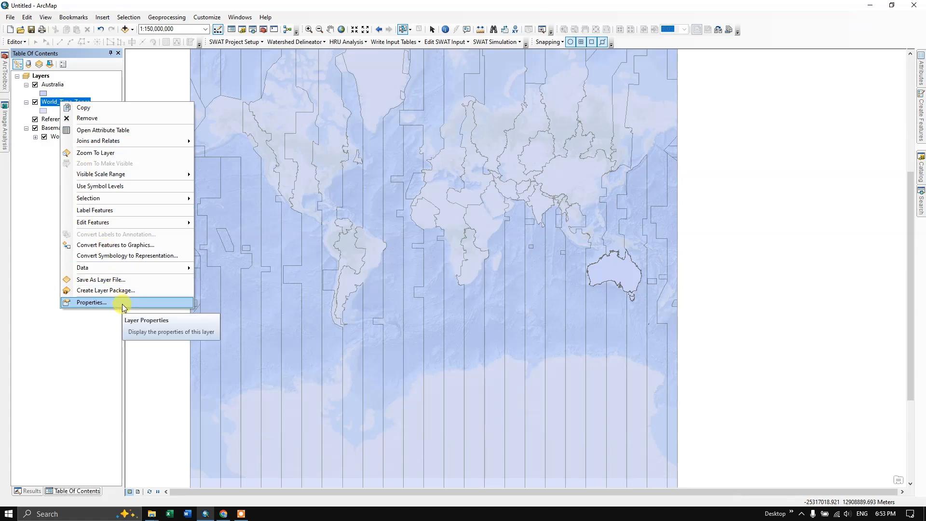
click(123, 303)
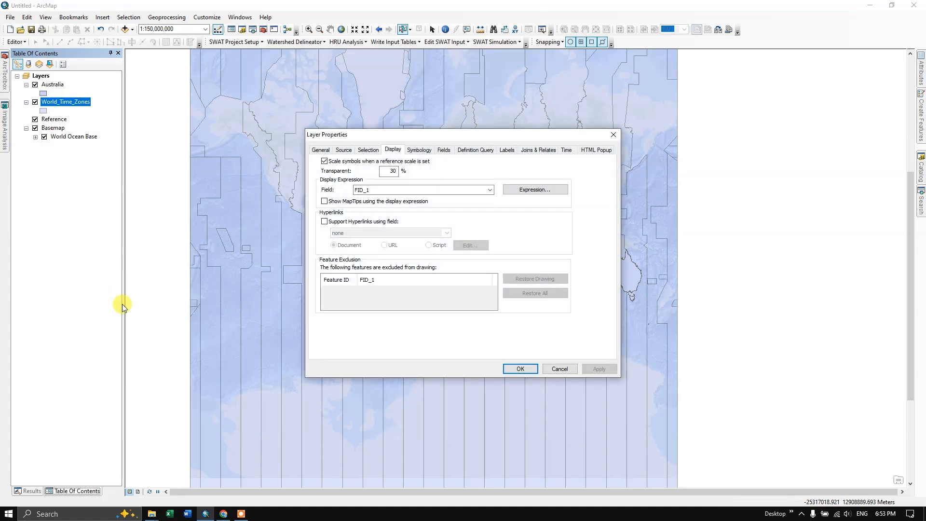
click(510, 152)
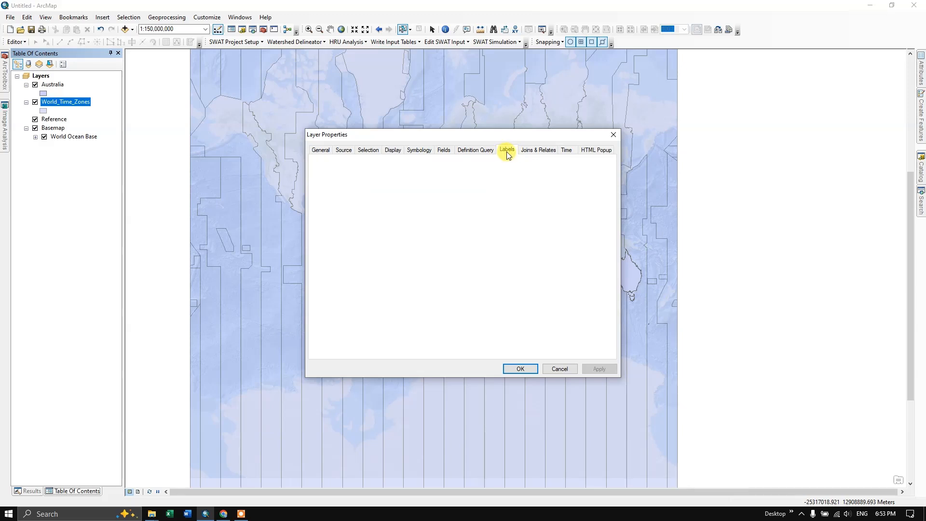
click(501, 227)
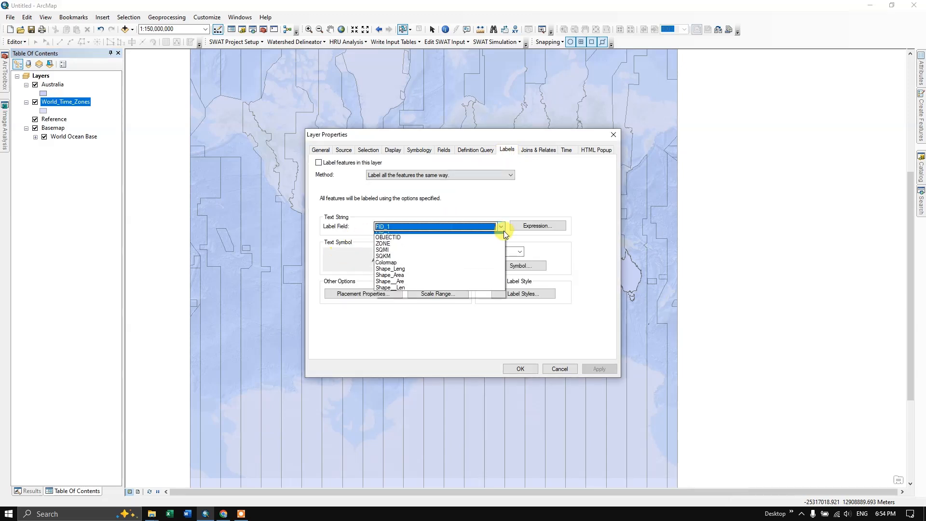
click(392, 254)
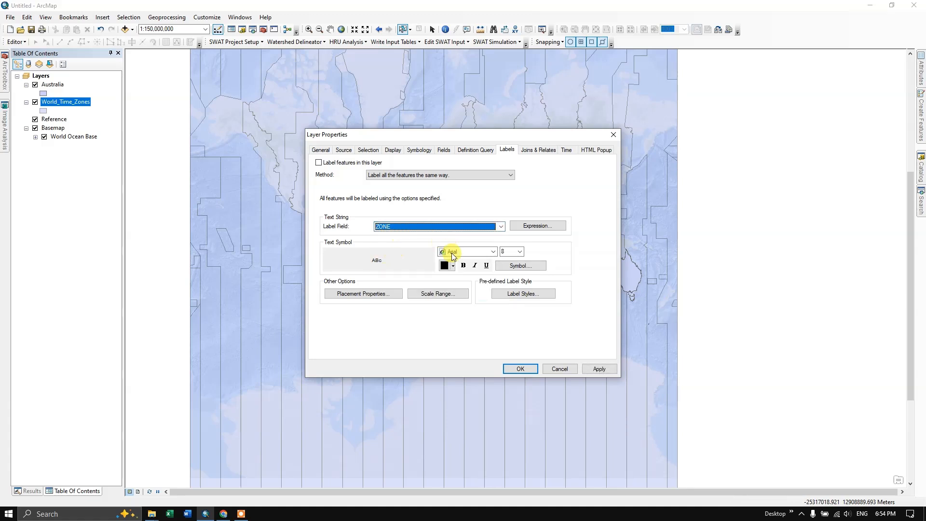
click(463, 265)
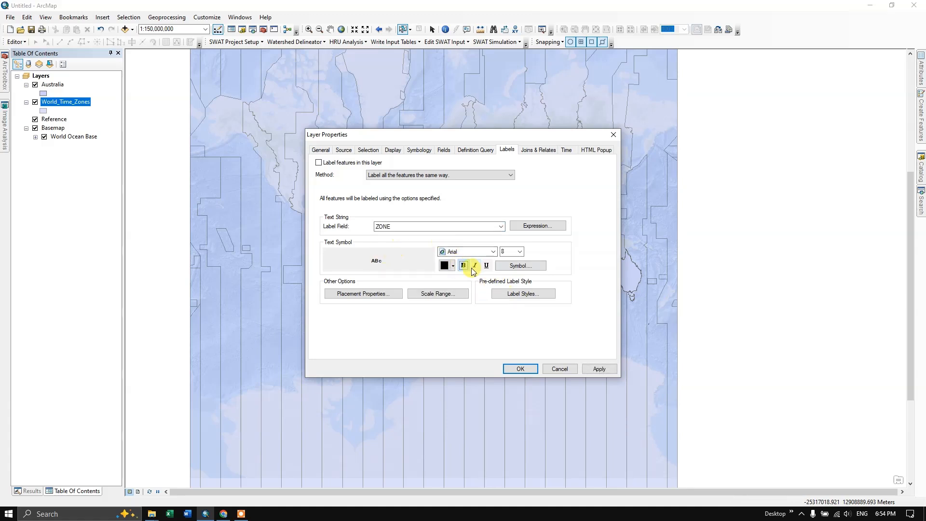
click(598, 370)
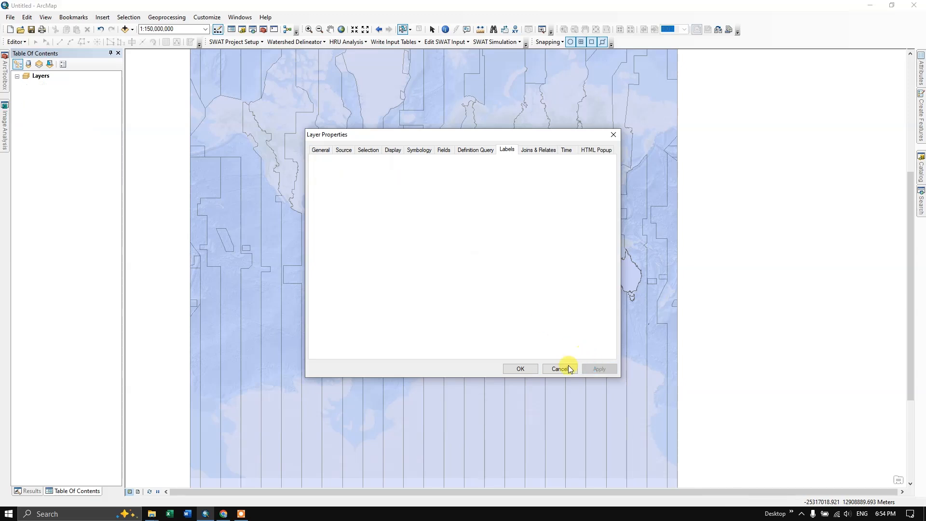
Symbolize World_Time_Zones by unique values of the ZONE field, adding all values, and apply the categories.
click(417, 154)
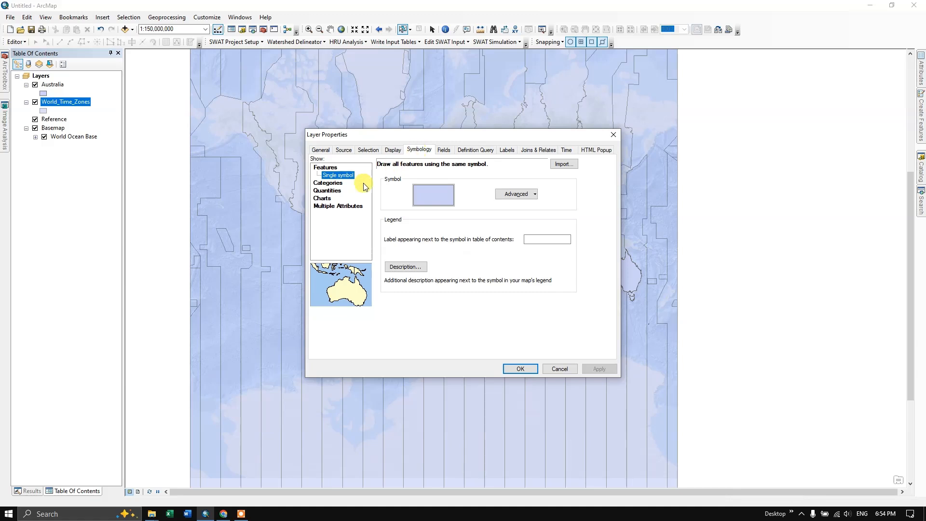
click(328, 182)
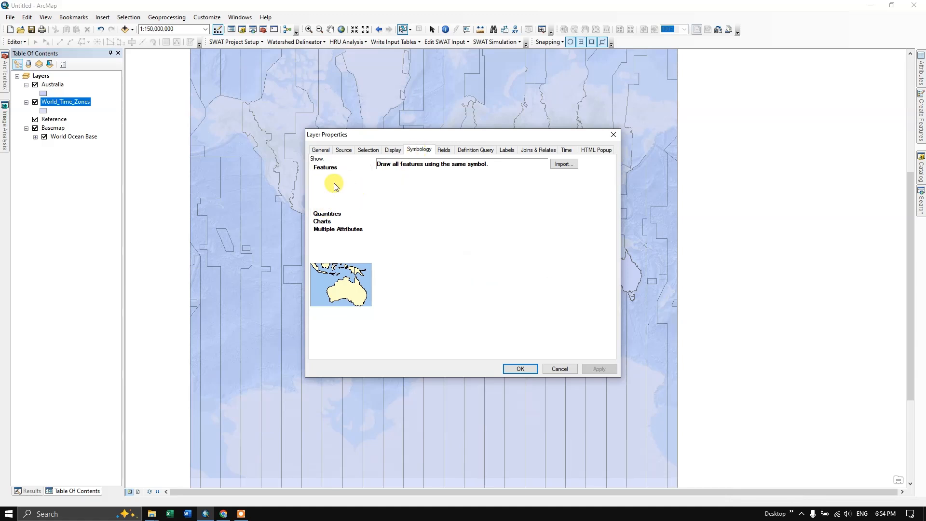
click(398, 184)
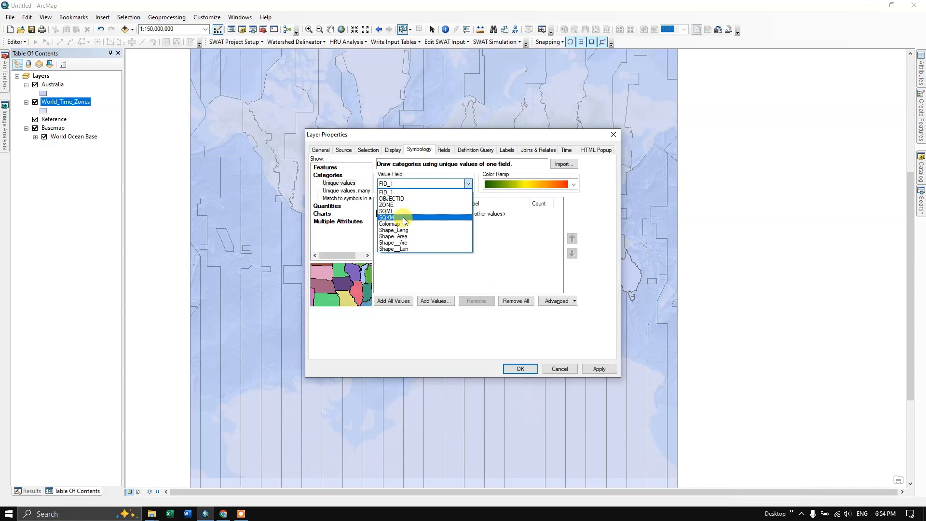
click(403, 206)
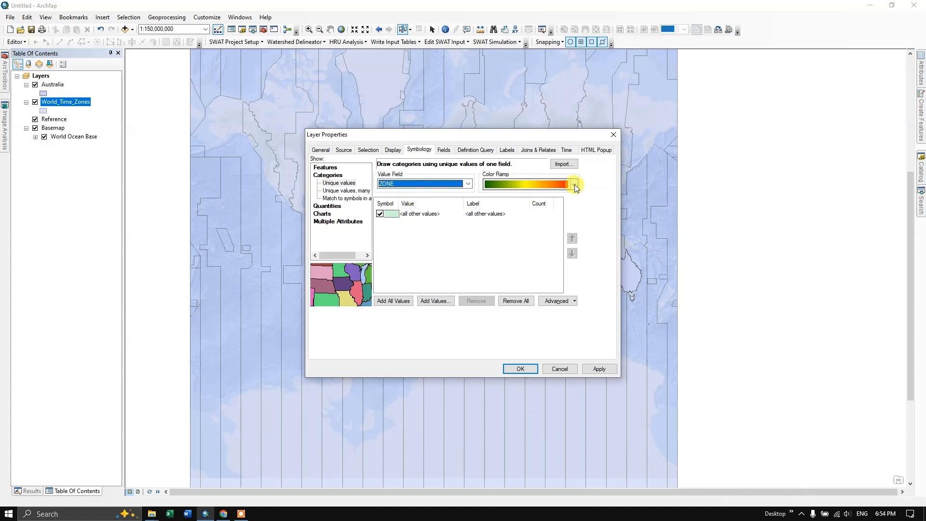
click(393, 300)
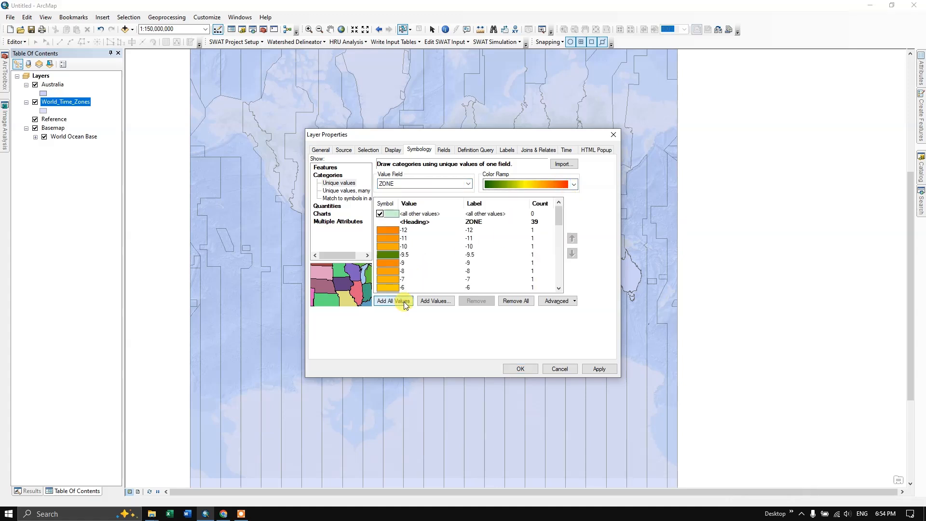
scroll(445, 256, down, 5)
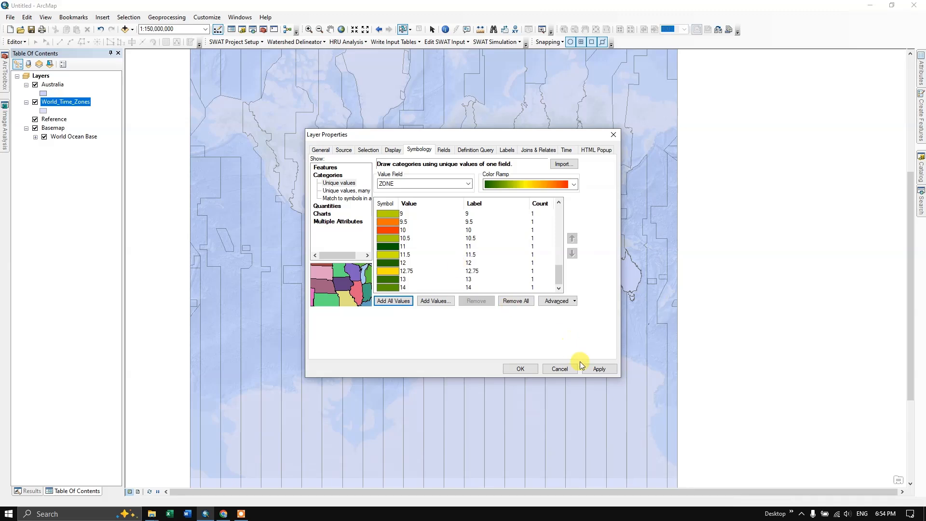
click(592, 368)
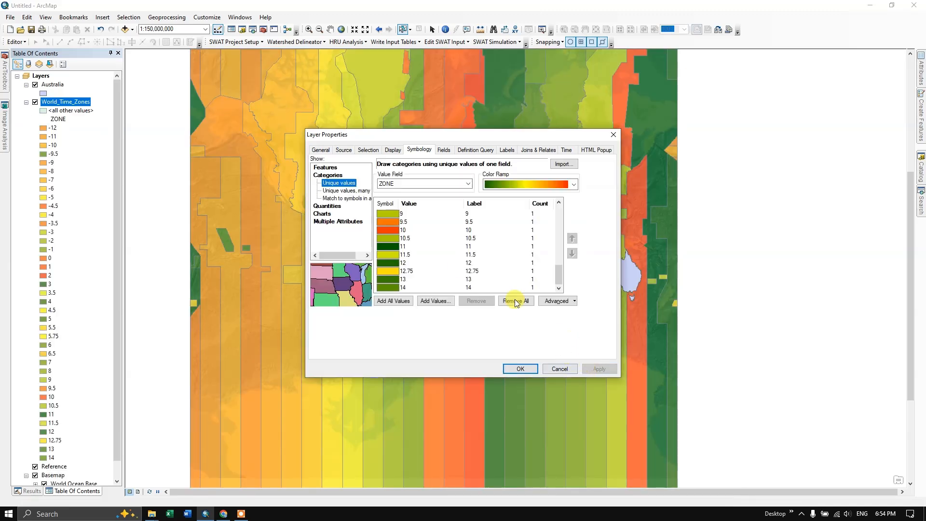
Recolor the ZONE categories with the dark green to yellow to orange-red color ramp, apply it, and close the layer properties.
drag(493, 141, 536, 205)
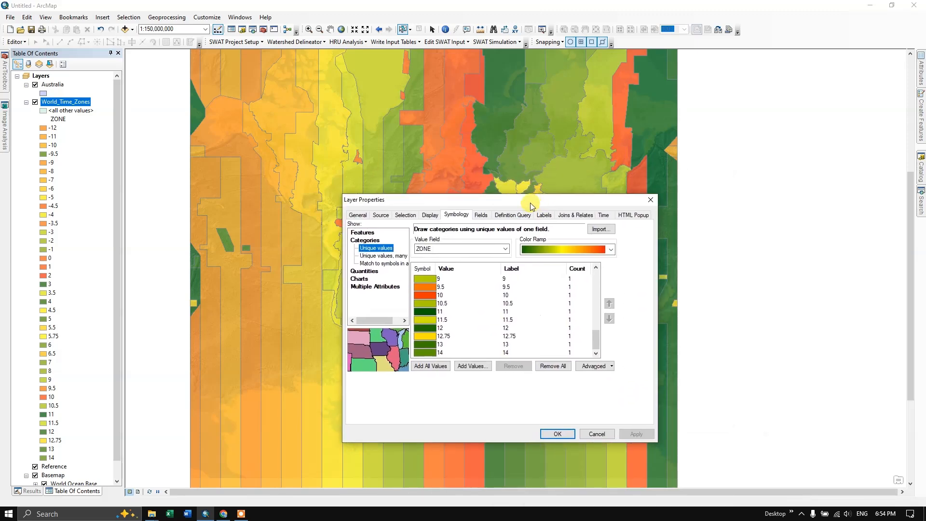
click(611, 249)
click(607, 264)
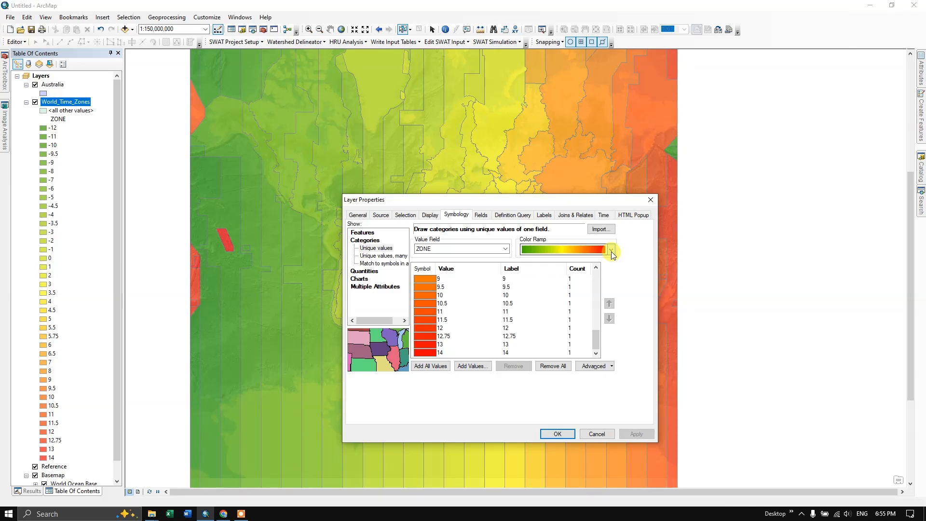
click(611, 250)
scroll(561, 286, up, 1)
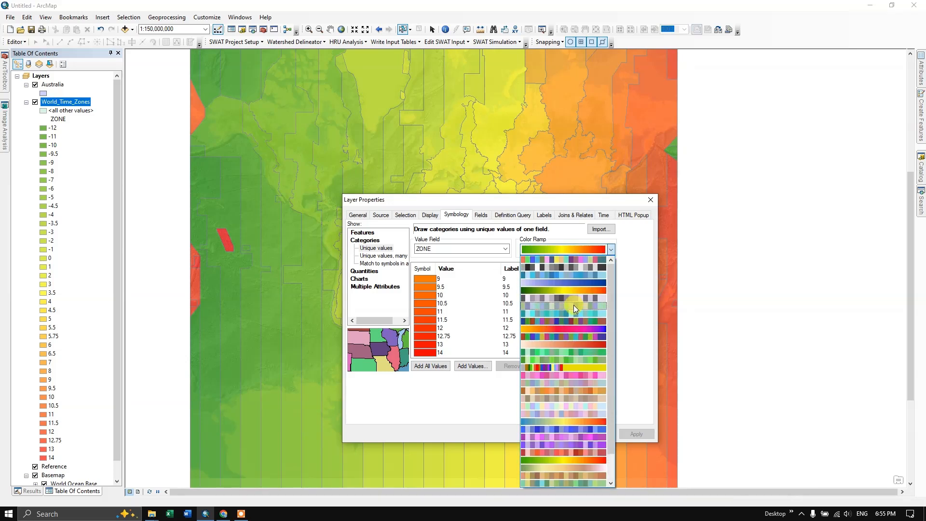
click(571, 291)
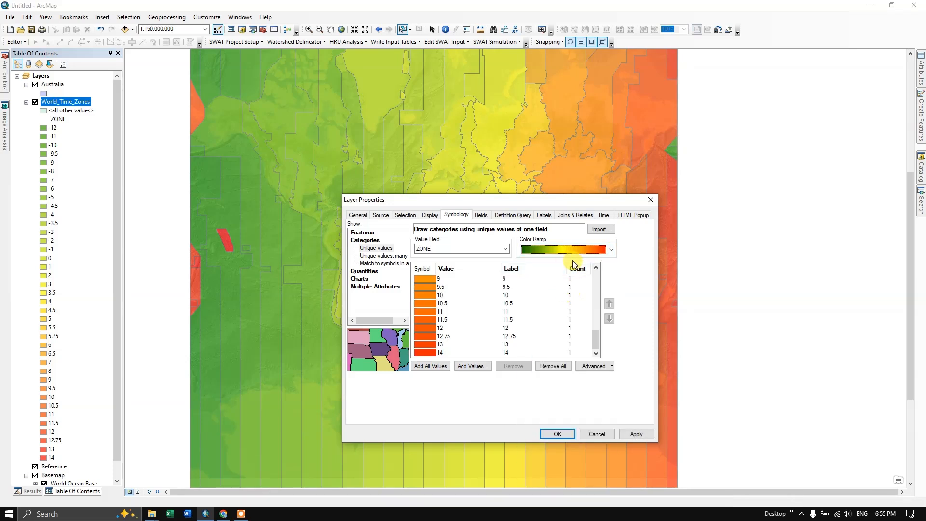
click(635, 434)
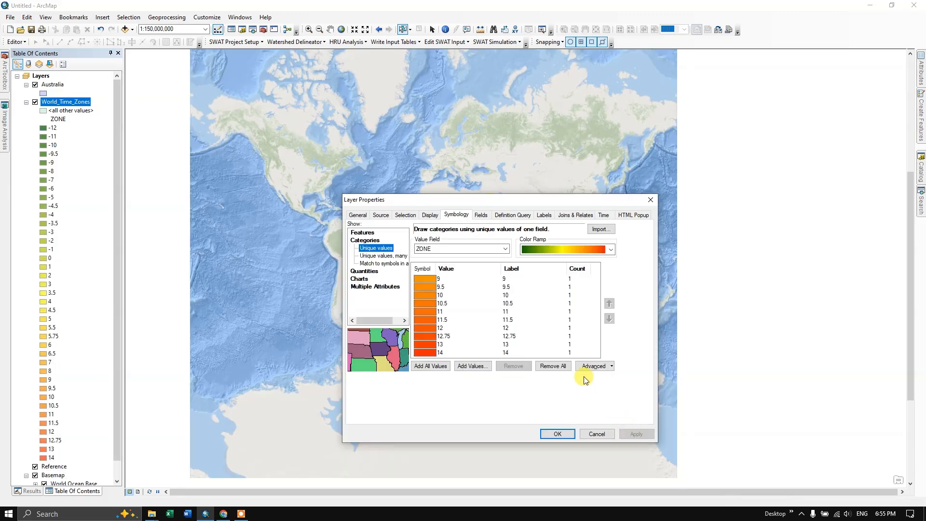
drag(505, 204, 562, 199)
click(604, 427)
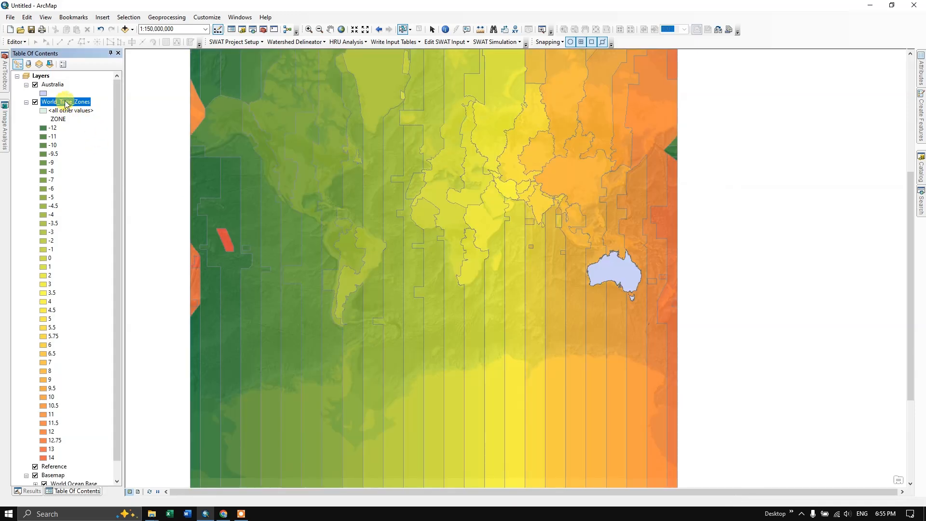
Turn on feature labels for the World_Time_Zones layer.
right_click(66, 104)
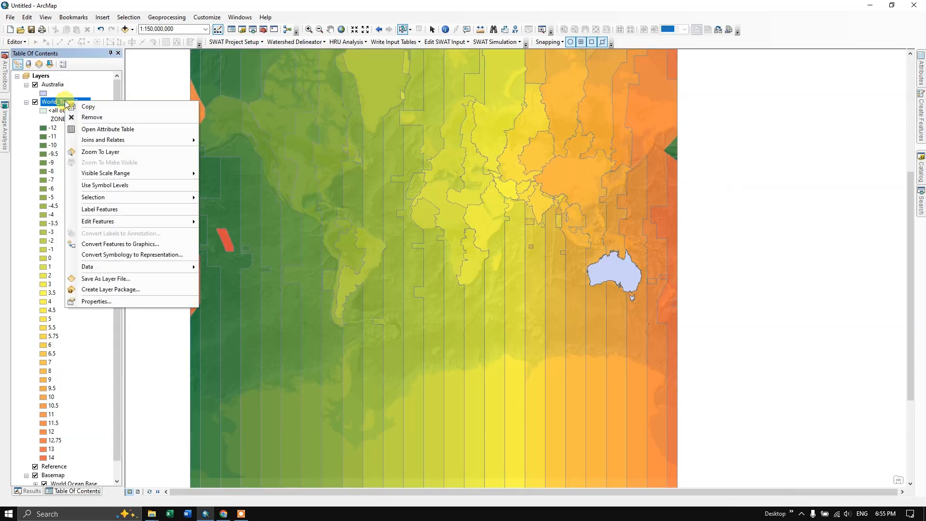
click(75, 209)
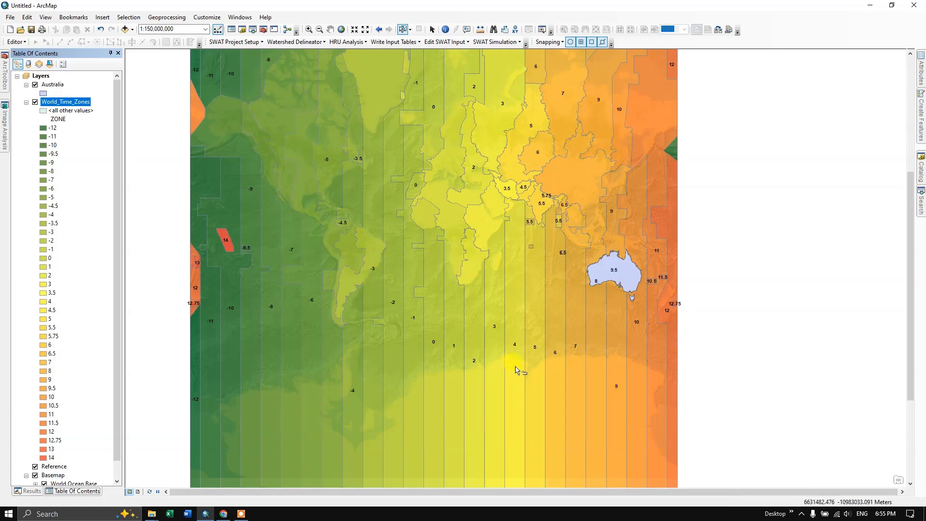